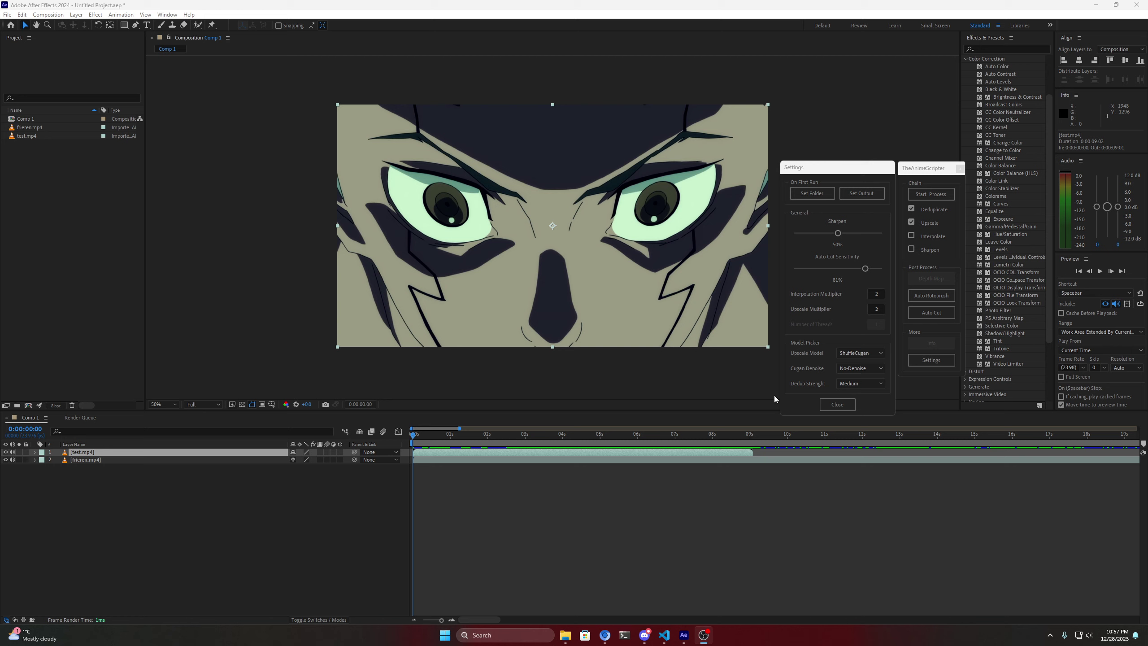
Set Dedup Strength to Light and process test.mp4, confirming the Script Alert.
click(841, 382)
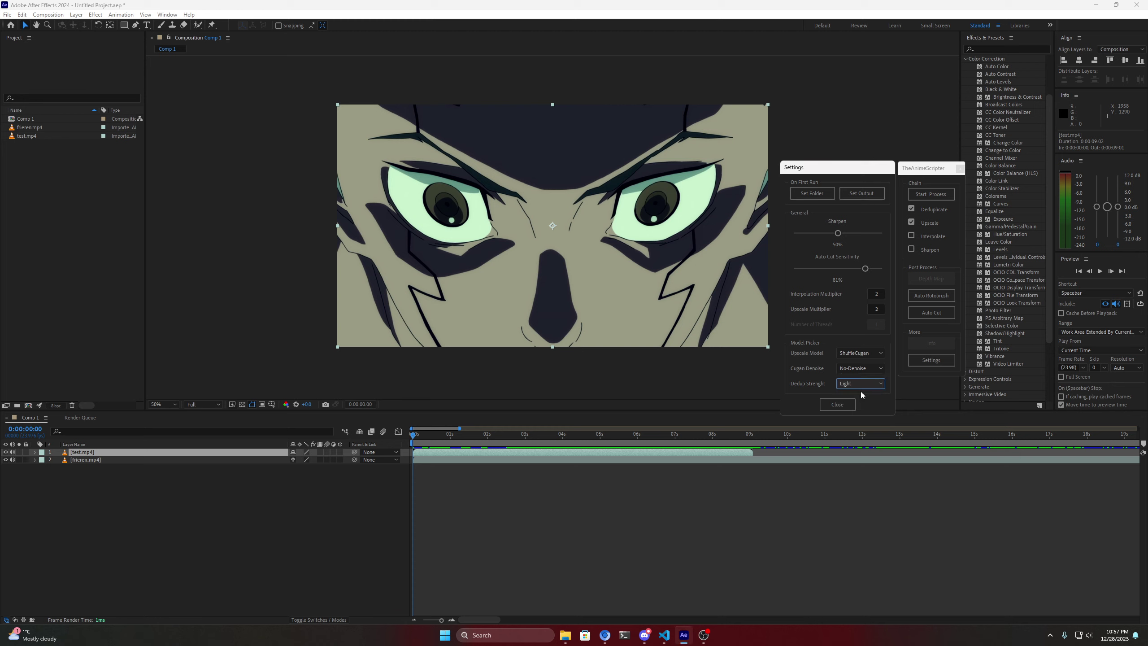
click(861, 392)
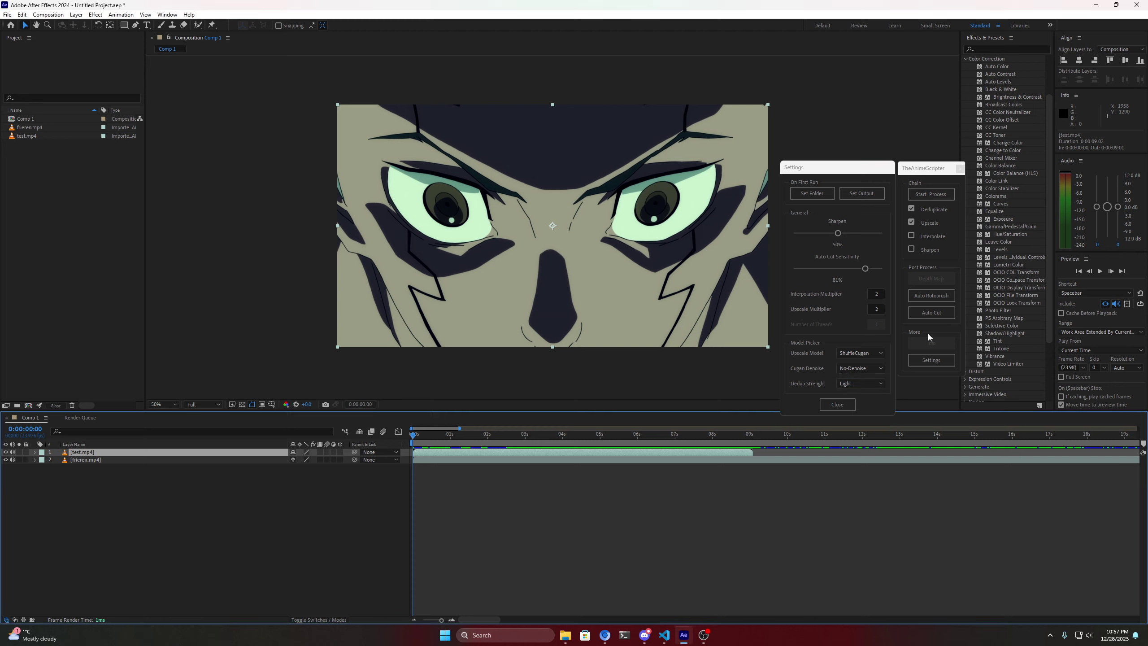
click(930, 194)
click(639, 365)
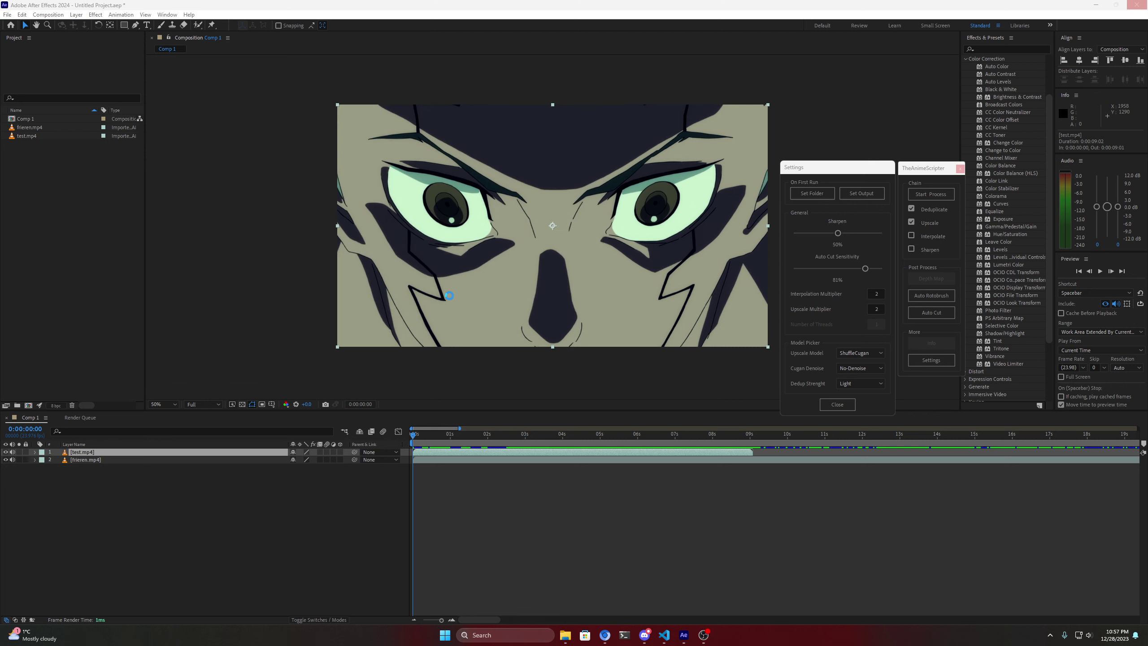
Select the original test.mp4 layer and set Dedup Strength to Medium.
drag(418, 438, 334, 450)
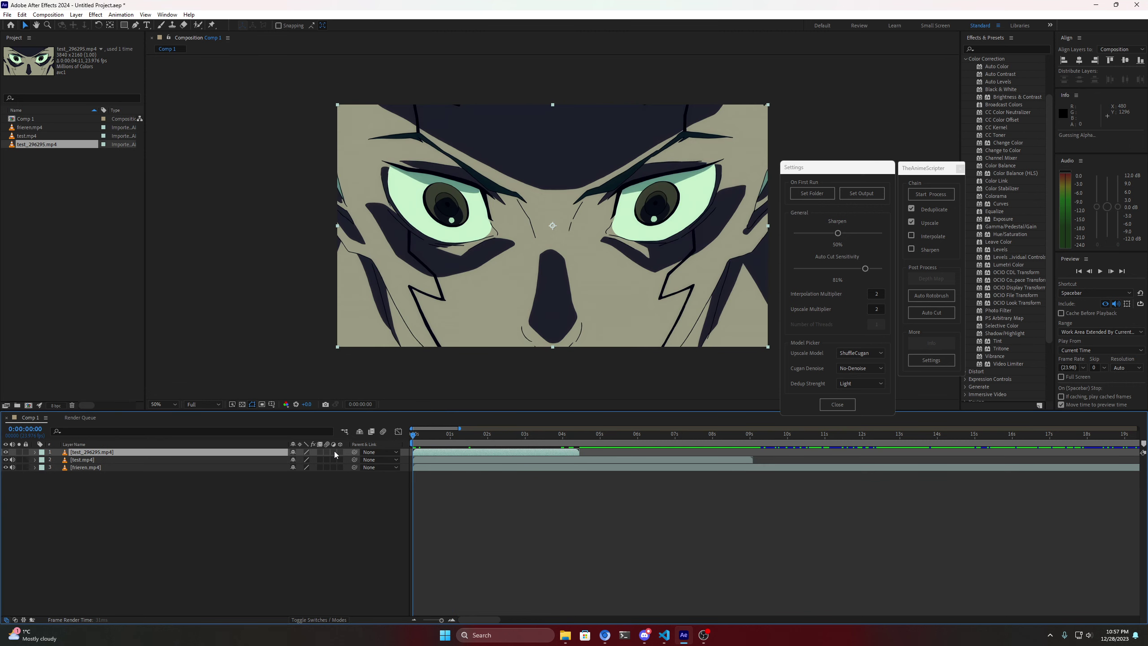
click(514, 468)
click(518, 461)
click(856, 383)
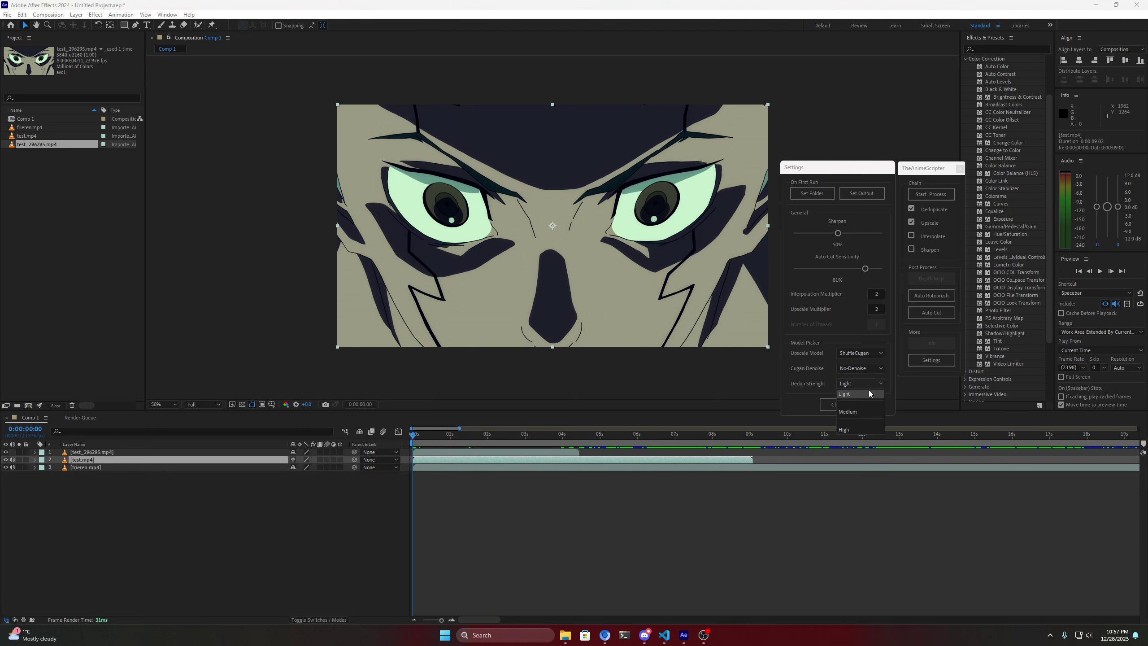
click(864, 398)
Process at Medium strength and move the resulting test_542999.mp4 to layer 1.
click(931, 194)
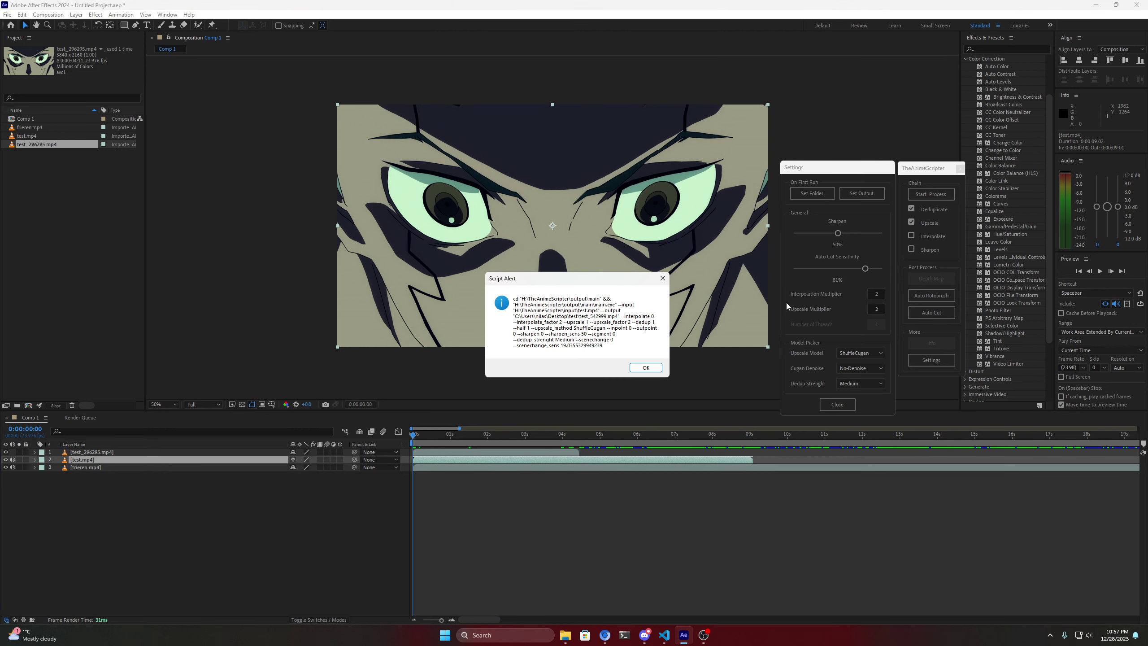
click(645, 370)
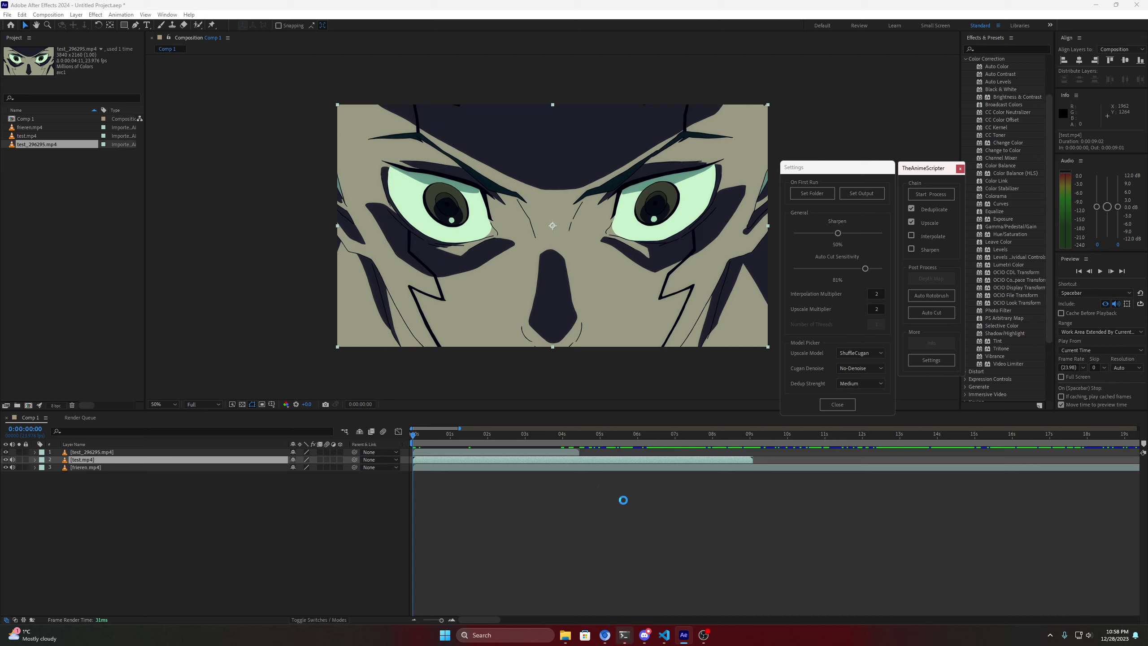
click(617, 636)
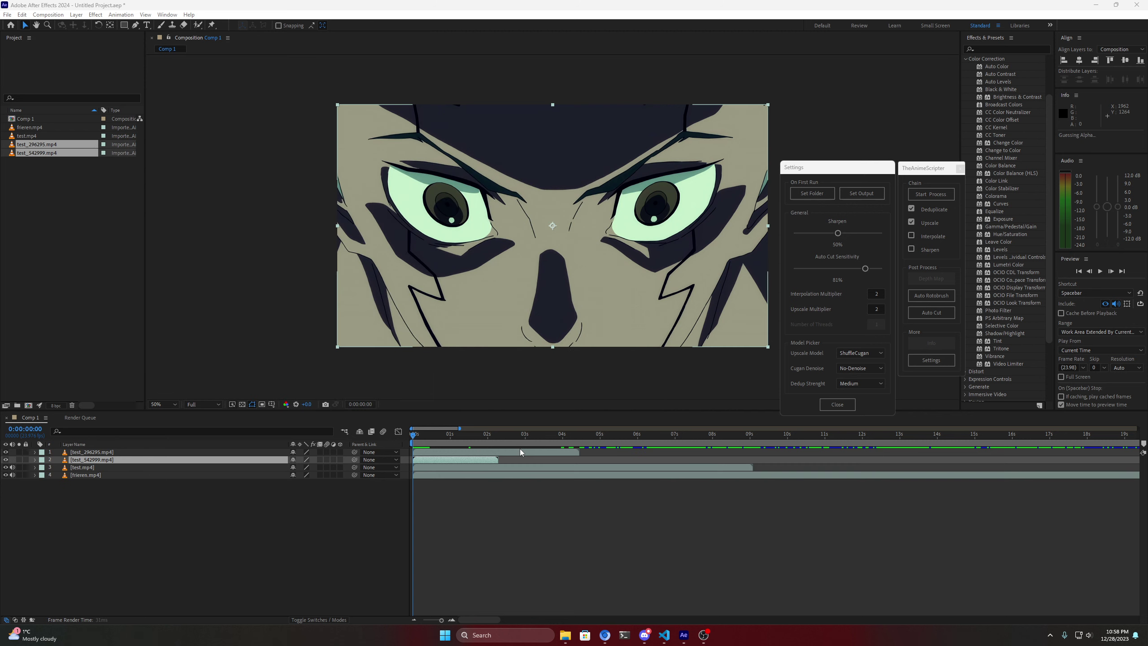
drag(165, 460, 147, 448)
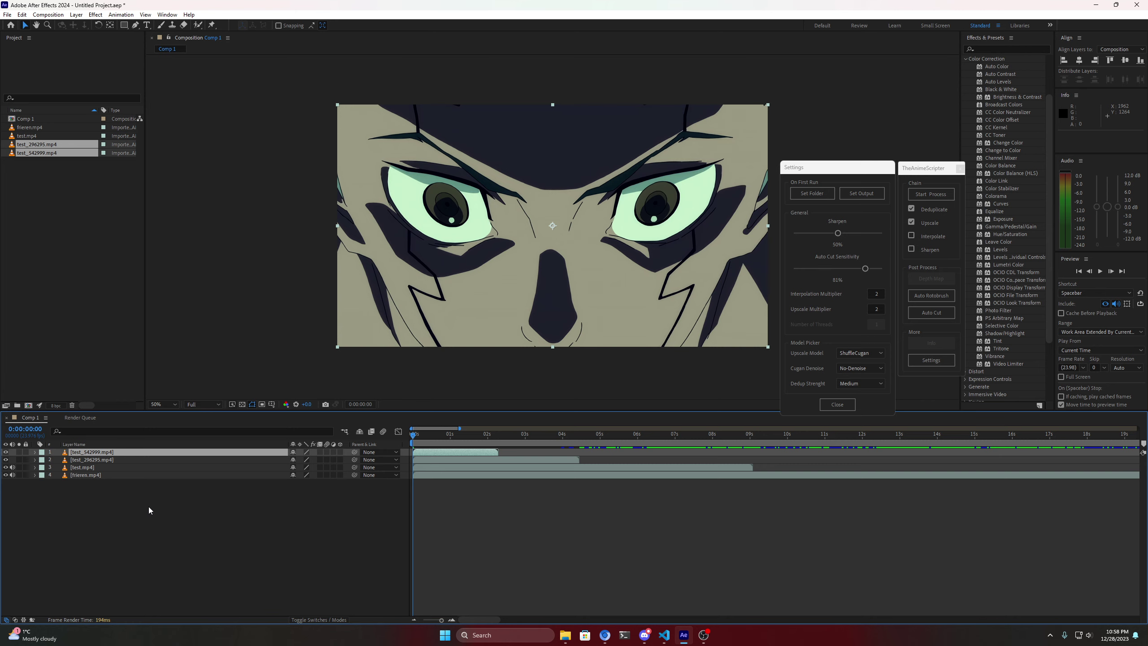
Select the original test.mp4 layer and choose High dedup strength.
click(536, 467)
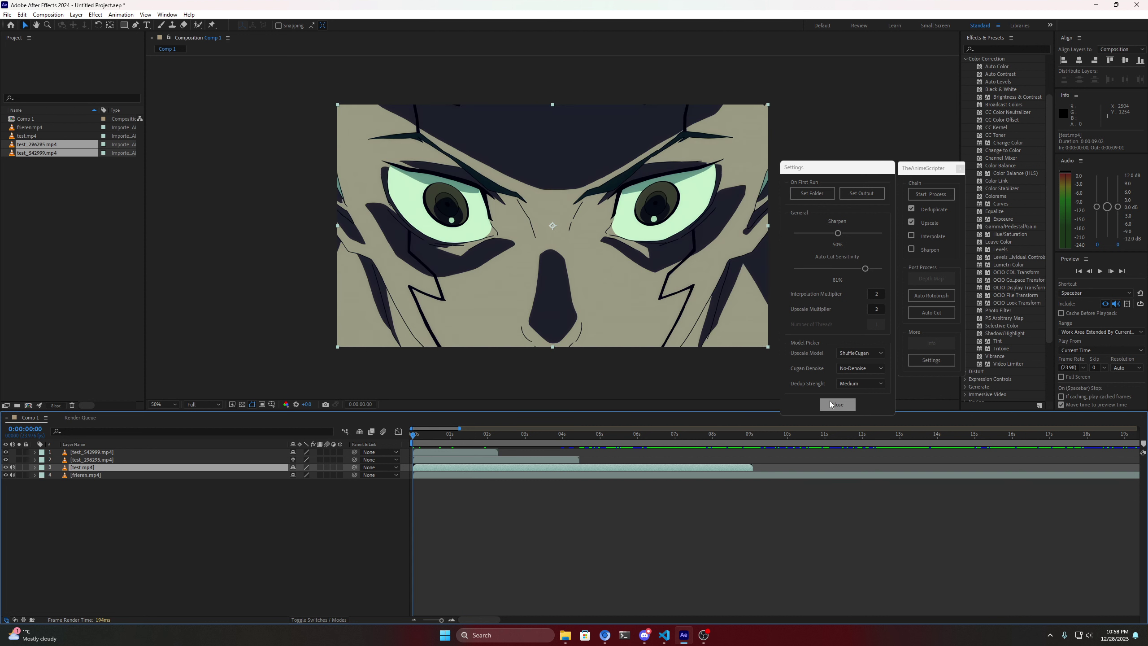
click(848, 383)
click(844, 429)
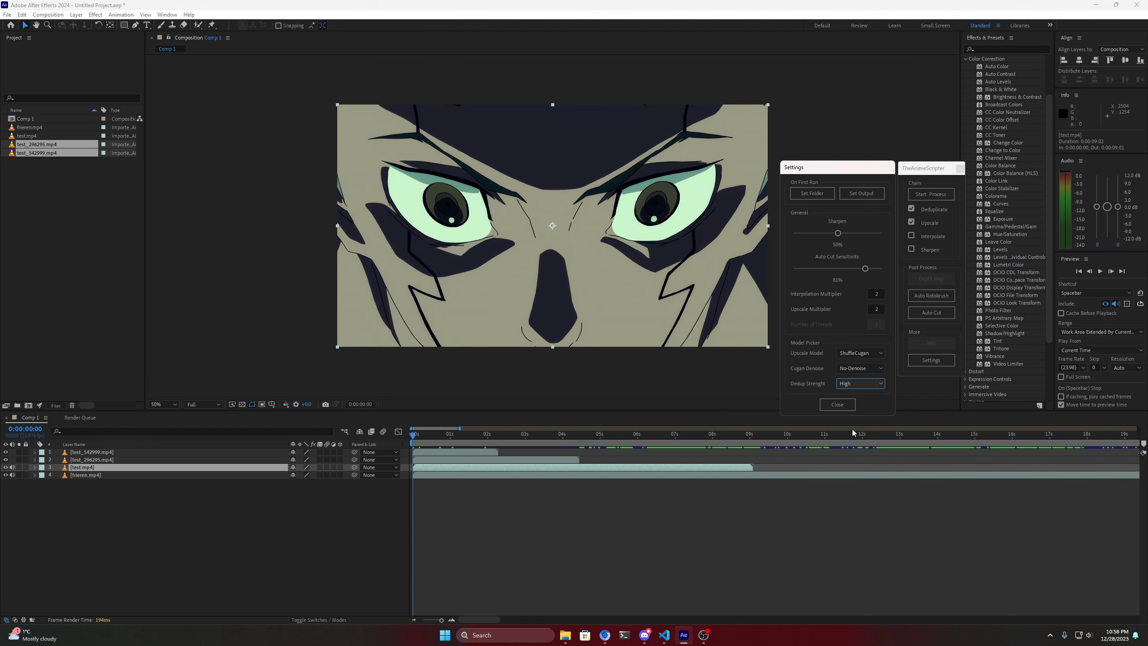
Process at High strength and move test_115264.mp4 to the top of the stack.
click(931, 194)
click(637, 367)
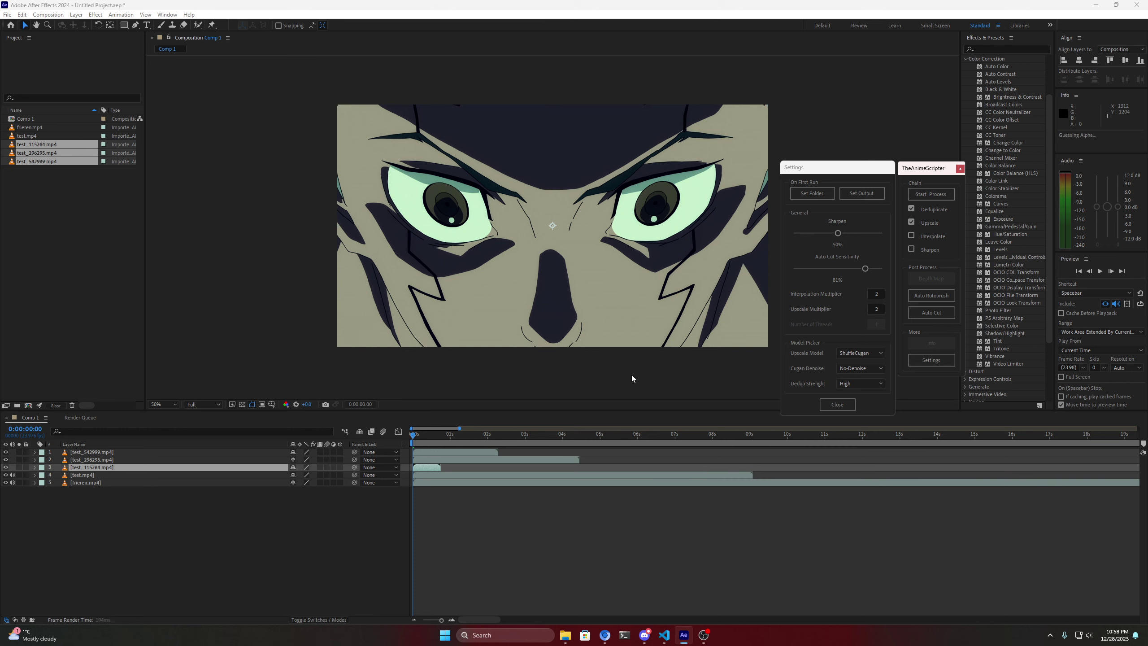
drag(98, 468, 98, 452)
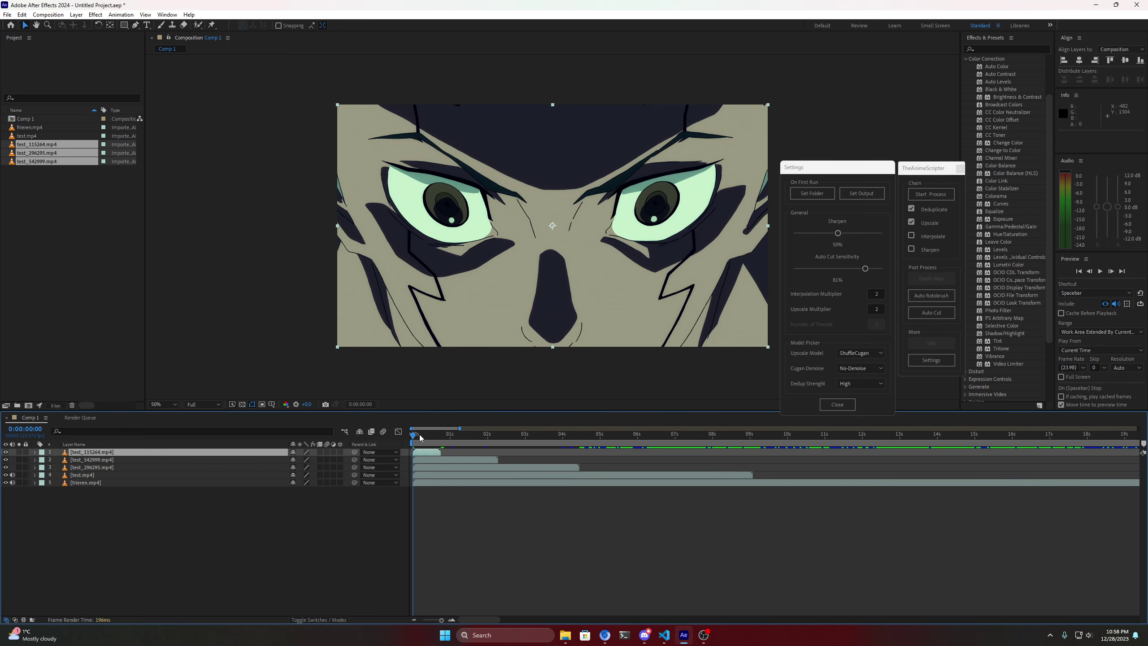
drag(419, 437, 407, 526)
Hide the four test clip layers and select only the frieren.mp4 layer.
shift+click(99, 475)
click(6, 475)
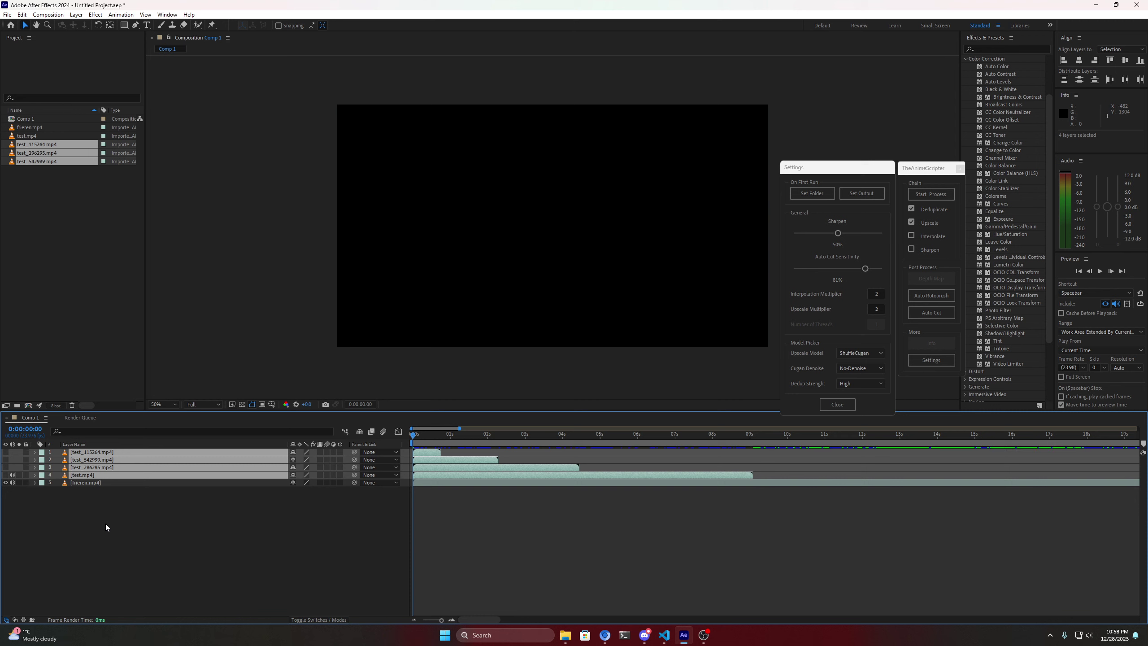
click(85, 483)
Preview frames of the frieren clip and run Auto Cut on it.
drag(413, 432, 435, 458)
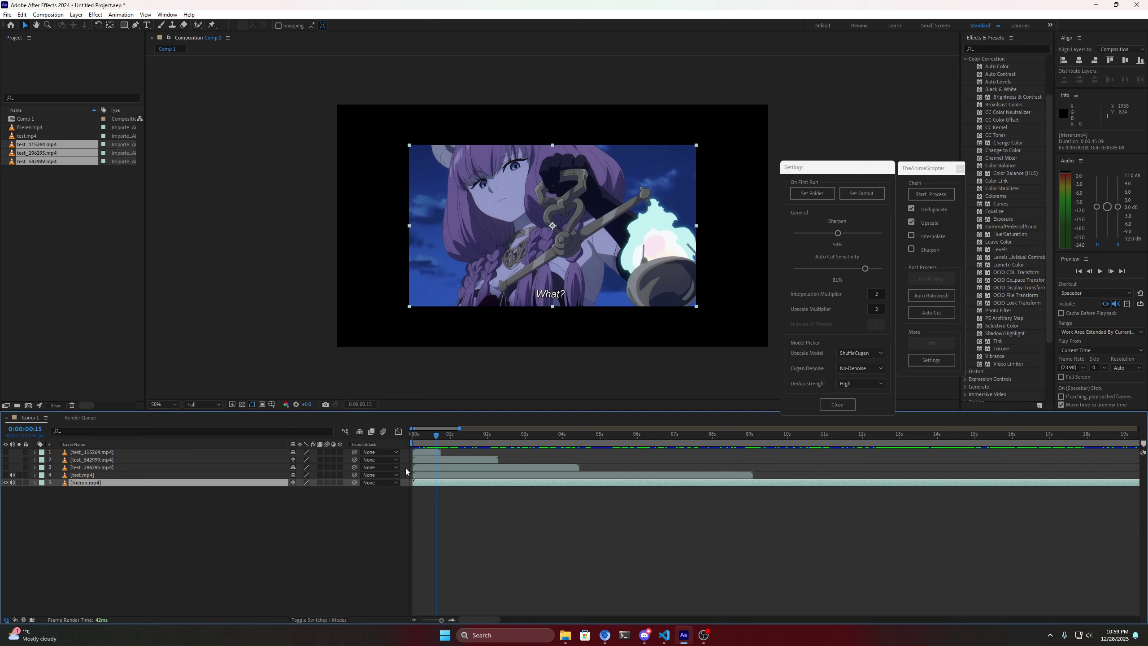
drag(437, 441, 418, 484)
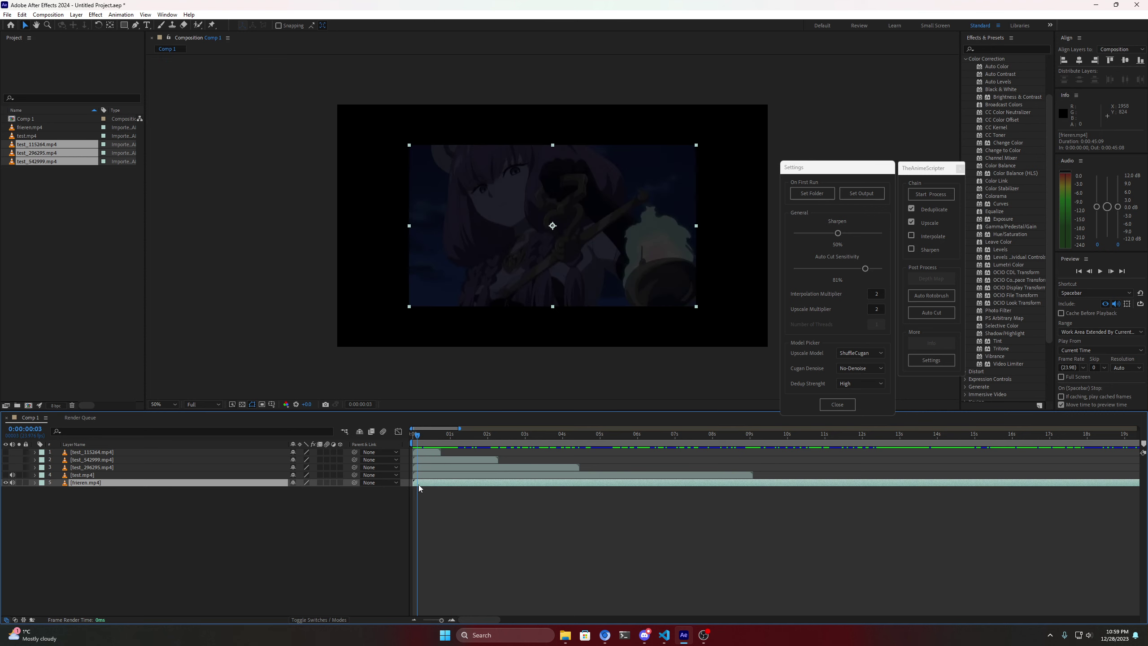
click(931, 312)
Confirm the Script Alert to start Auto Cut, then check the scene change near 1 second.
click(645, 367)
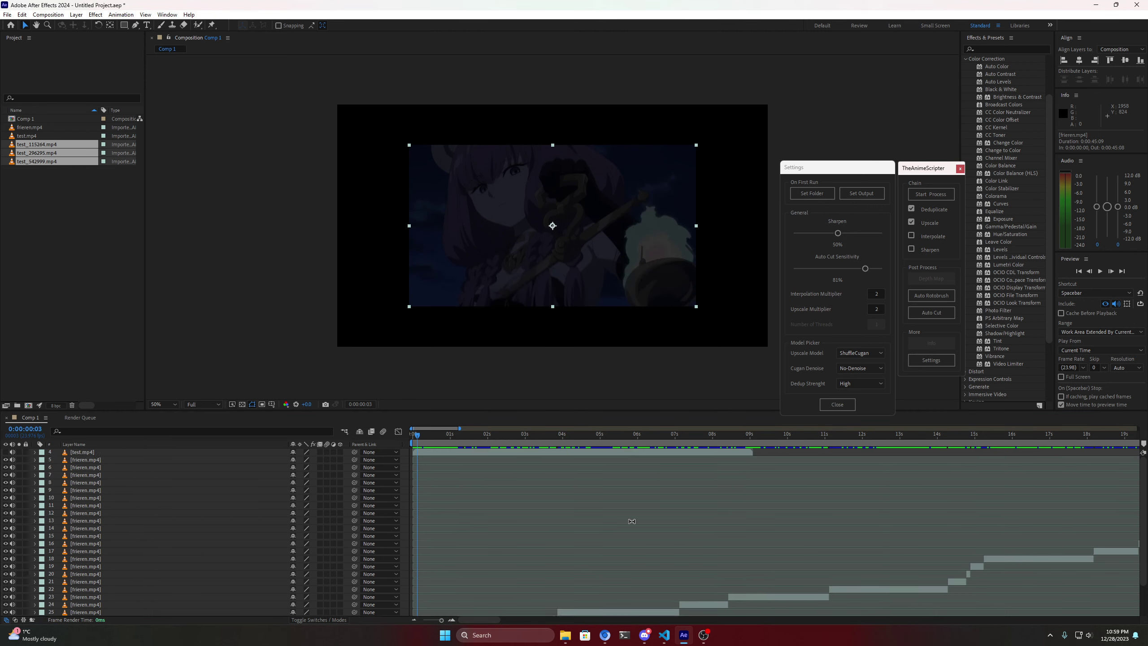
drag(438, 448, 777, 533)
key(Page_Down)
Frame-step back and forth across the cut around 14 seconds with Page Up/Page Down.
drag(827, 551, 967, 596)
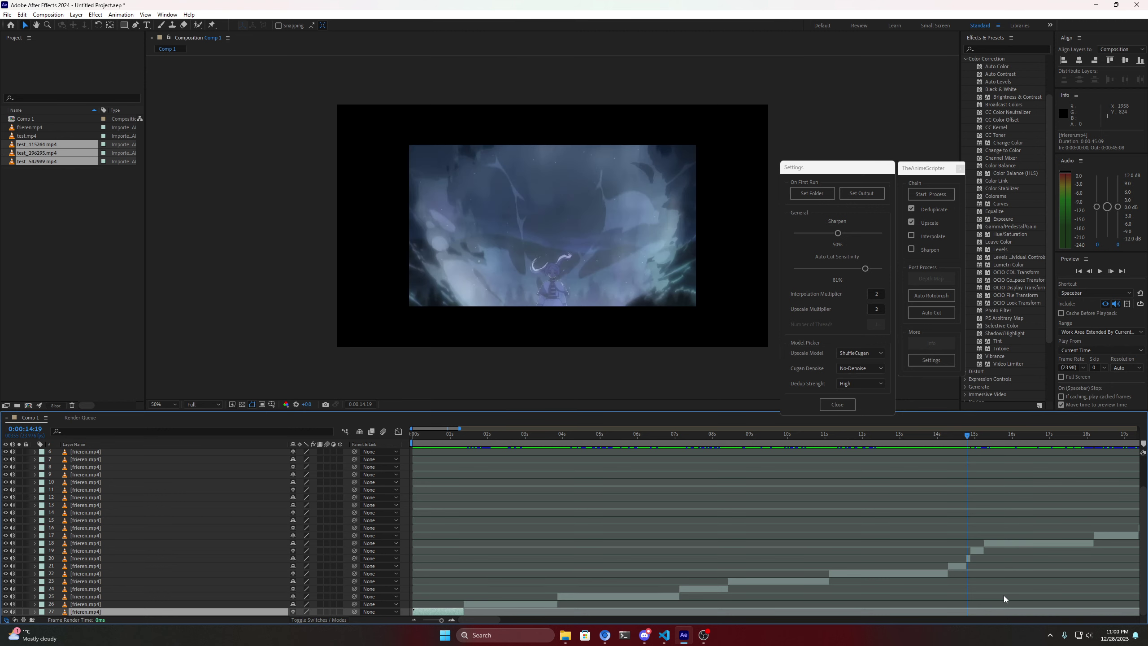
key(Page_Up)
key(Page_Down)
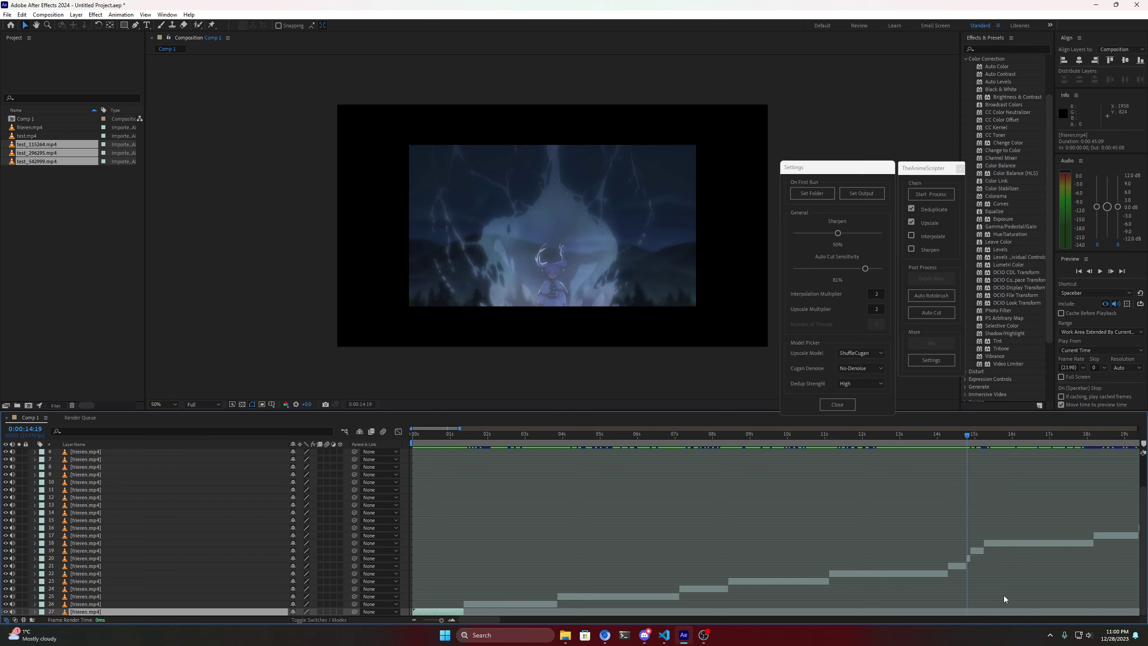
key(Page_Up)
drag(966, 439, 482, 535)
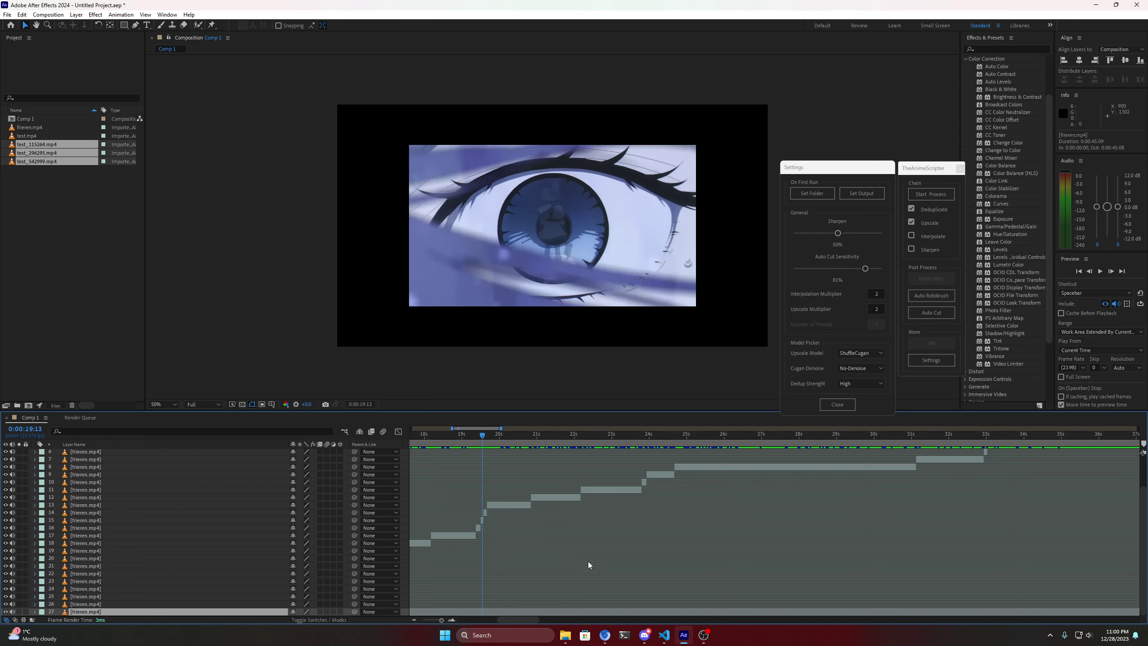
click(486, 506)
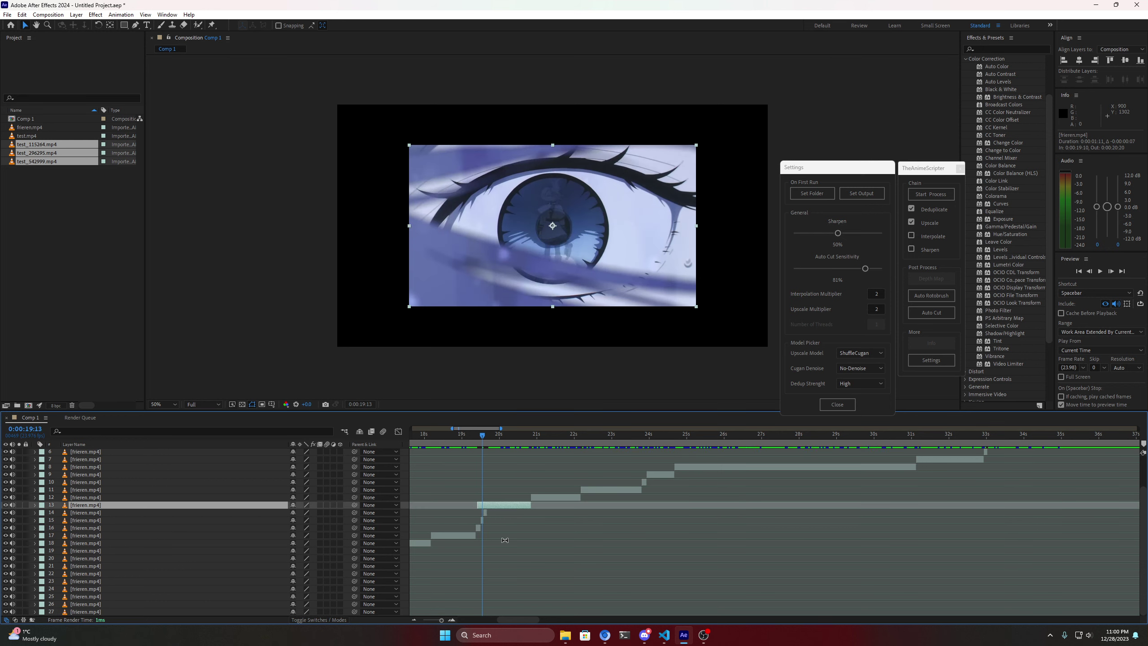
drag(486, 437, 450, 571)
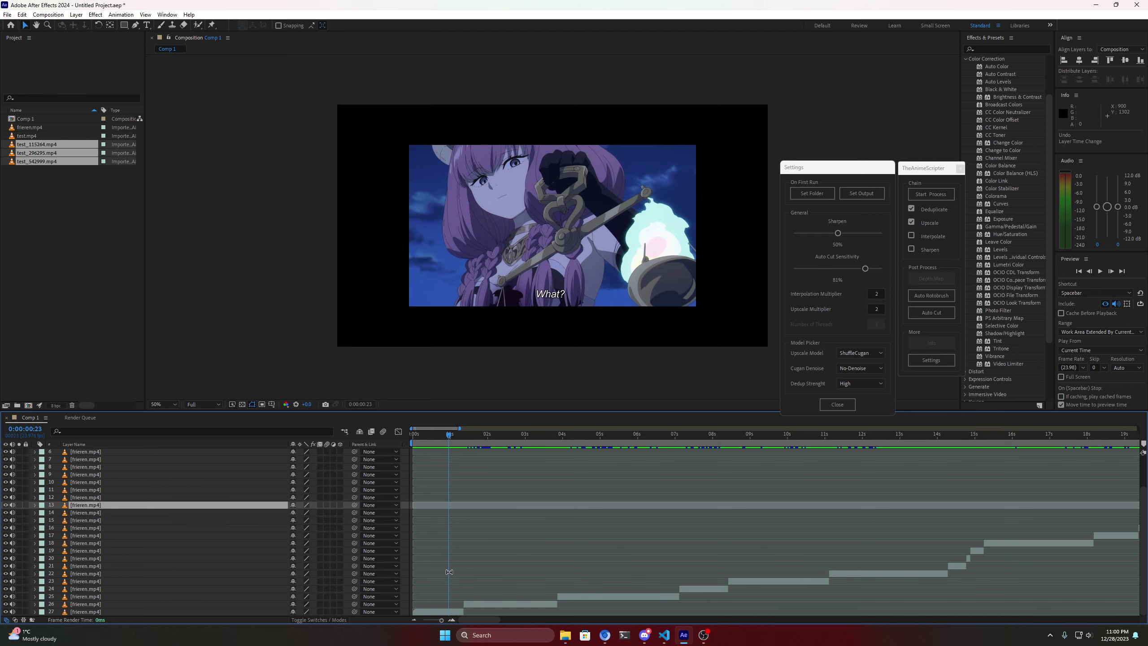
Zoom the timeline out until all scene layers up to about 45 seconds are visible.
click(415, 619)
click(415, 618)
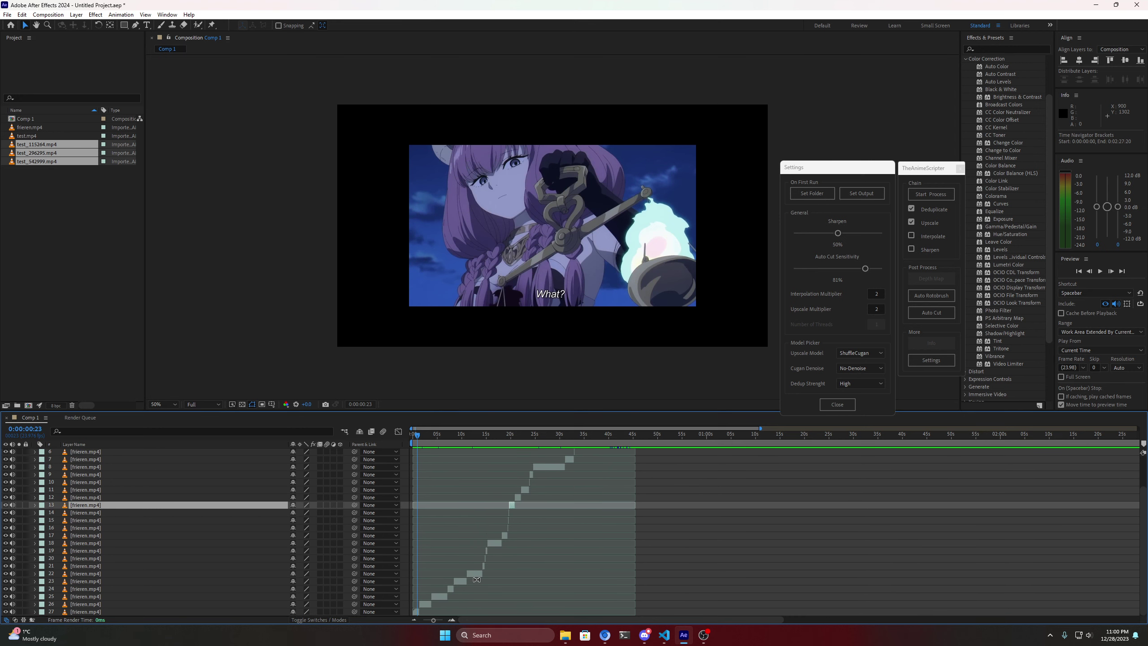
scroll(478, 581, up, 2)
scroll(482, 583, down, 2)
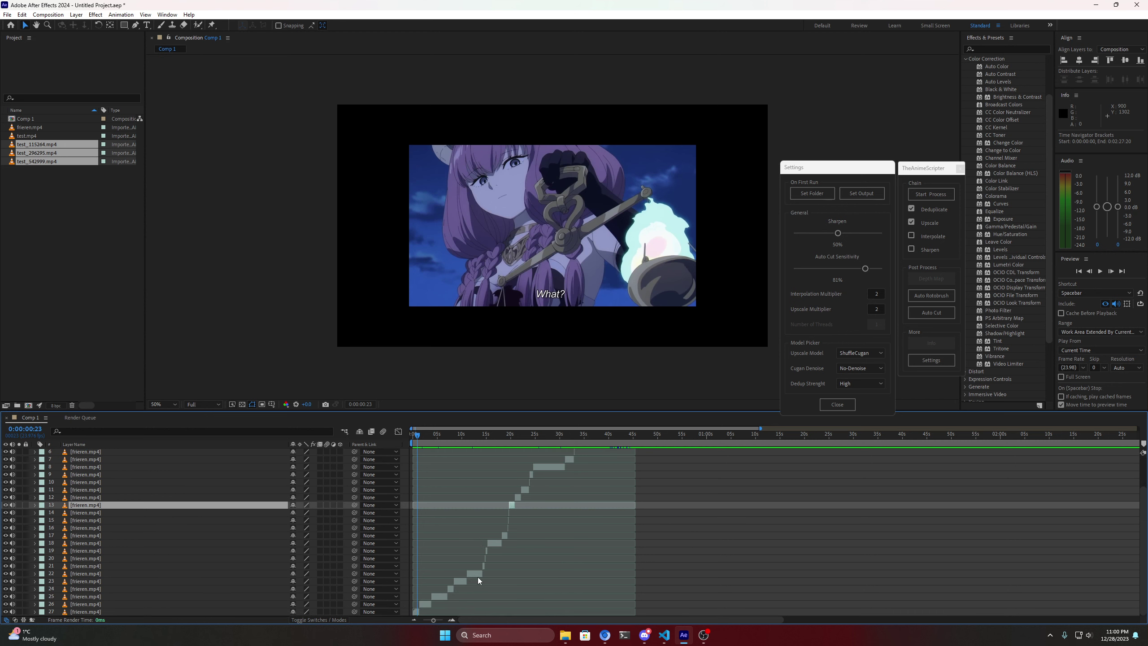